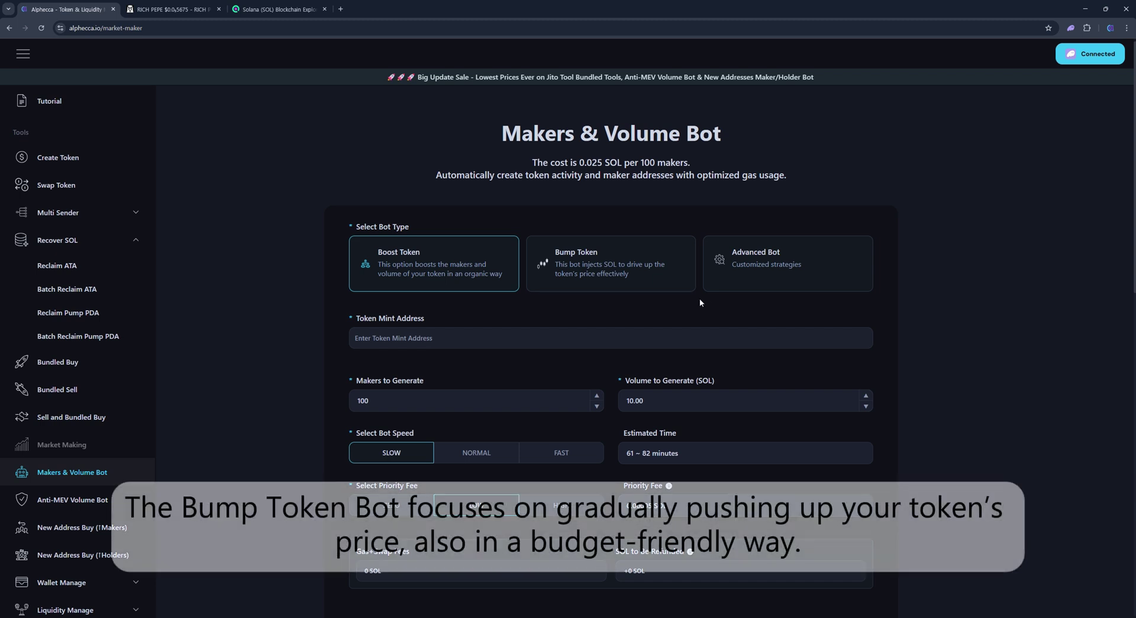
Step: Preview Bump Token, return to Boost Token, then check RICH PEPE/SOL's 24H makers and volume
click(622, 270)
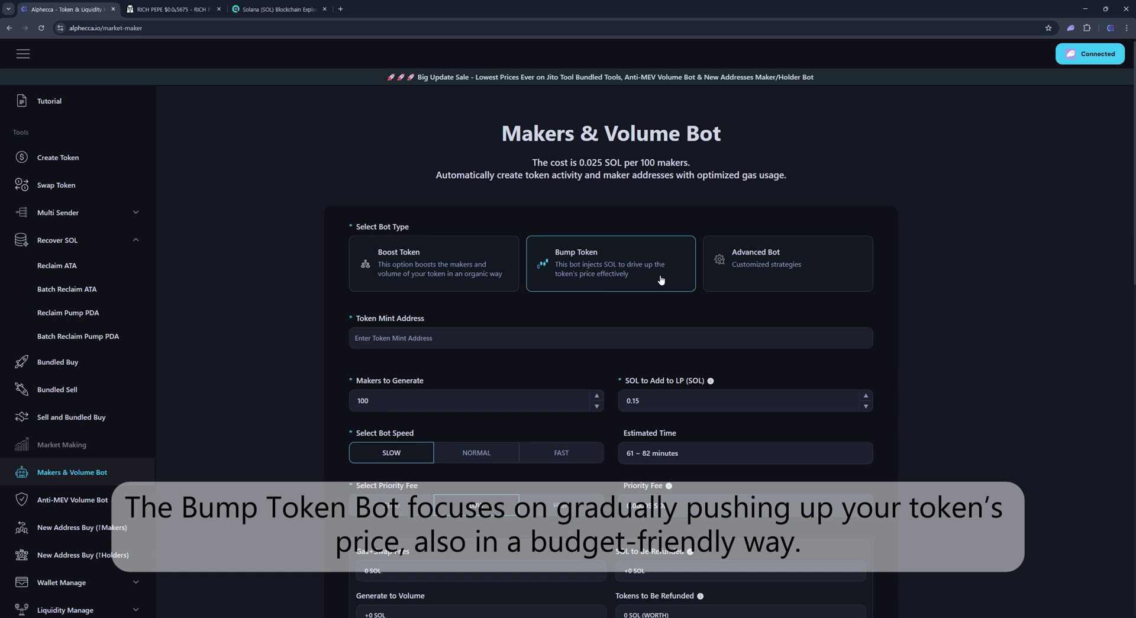
click(480, 255)
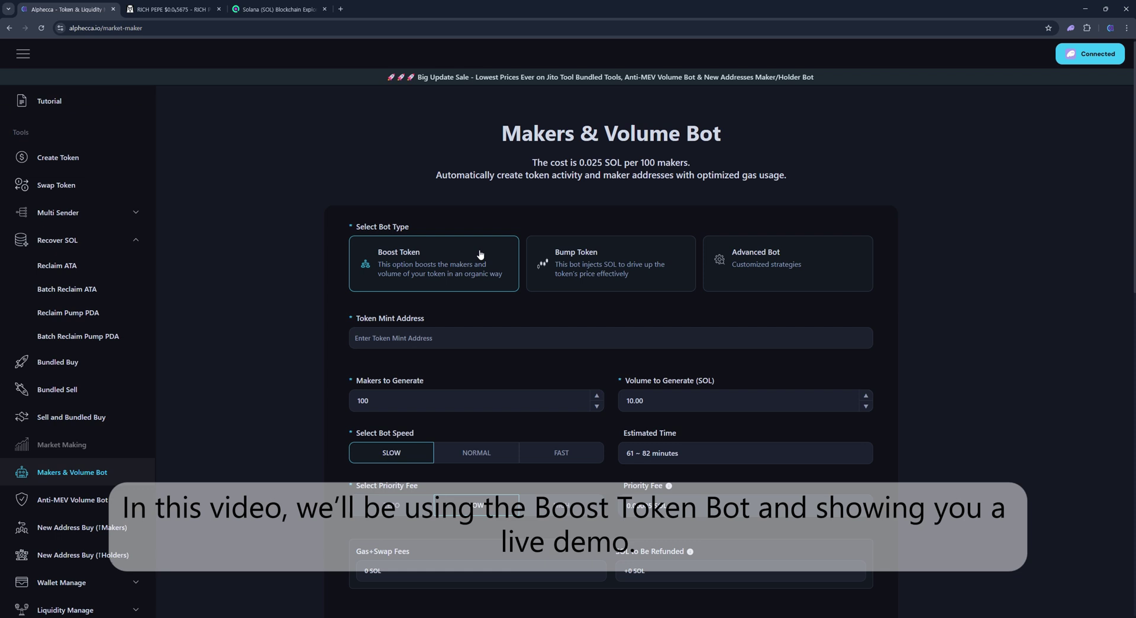
click(156, 15)
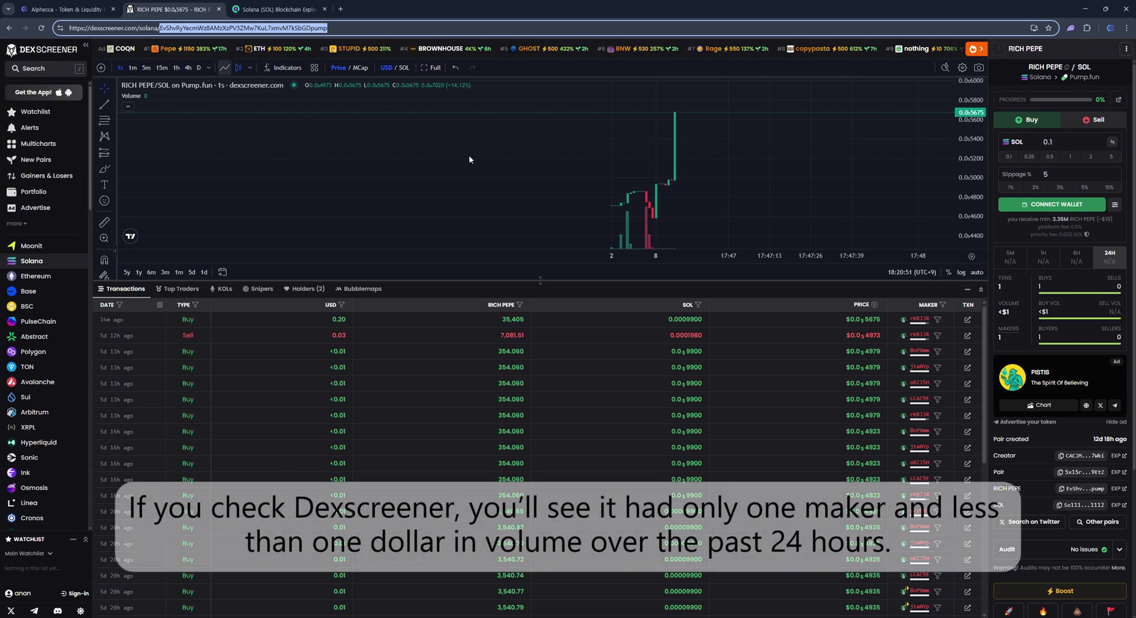
mouse_move(999, 340)
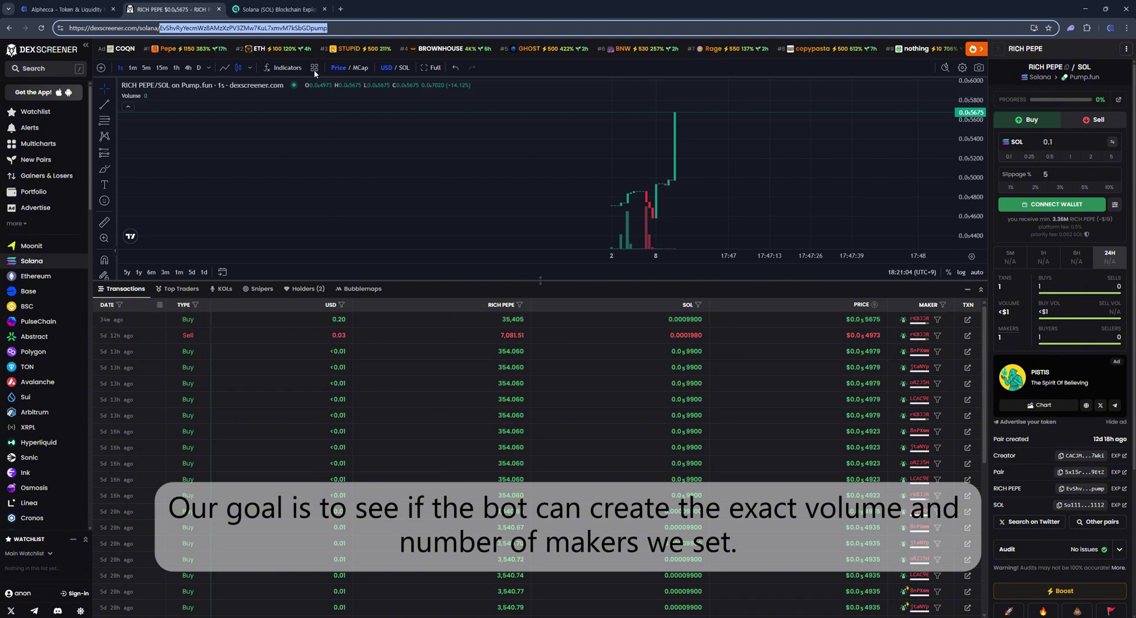
Step: Paste the RICH PEPE mint address into Token Mint Address and select the RICH PEPE match
click(74, 8)
click(445, 338)
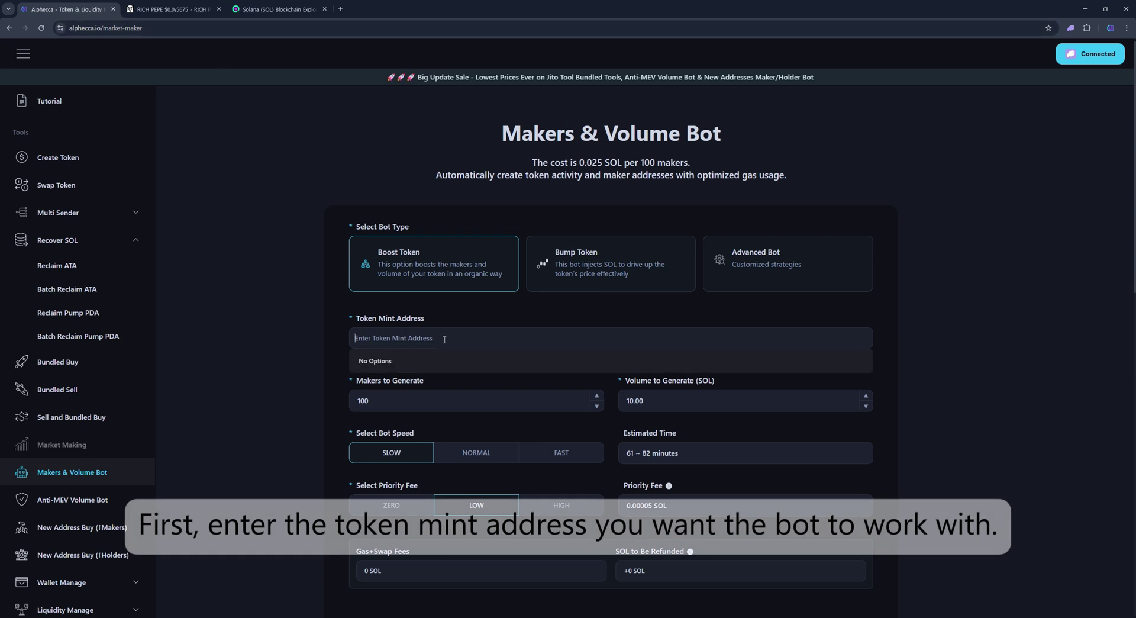
key(ctrl+v)
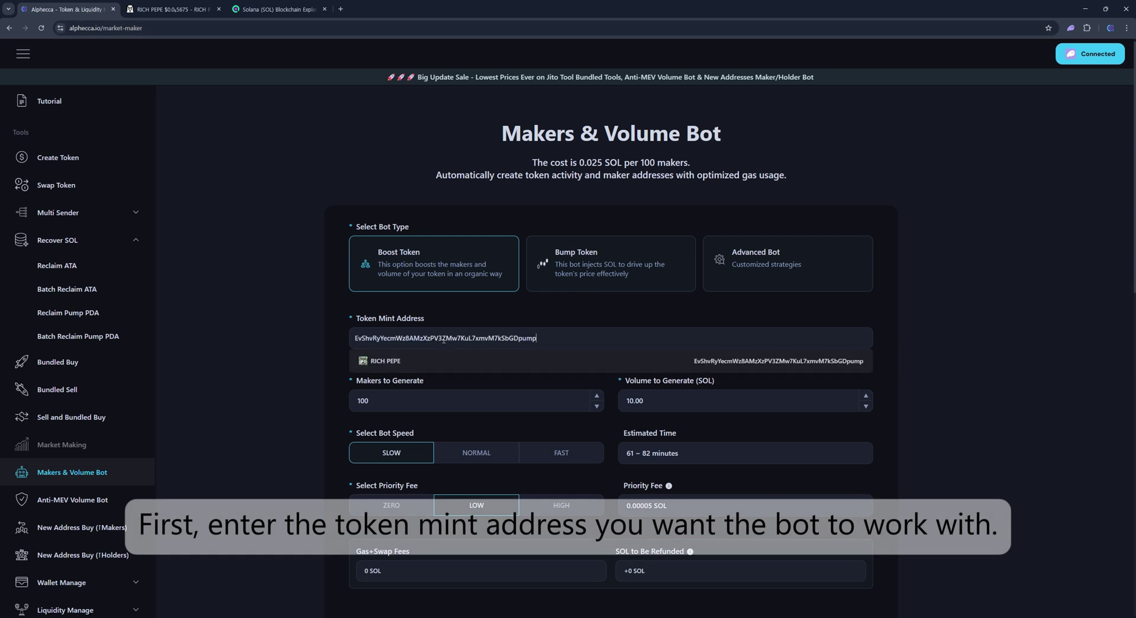
click(444, 356)
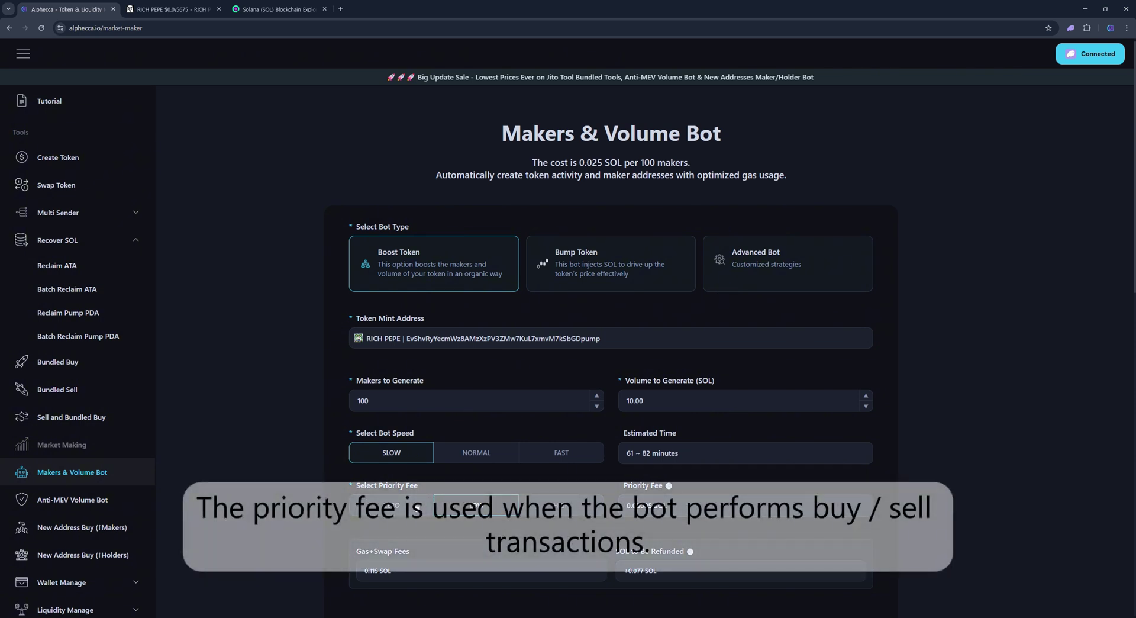
Step: Compare ZERO, LOW and HIGH priority fees, leaving HIGH with Gas+Swap Fees at 0.228 SOL
click(418, 506)
click(506, 507)
click(506, 507)
click(589, 504)
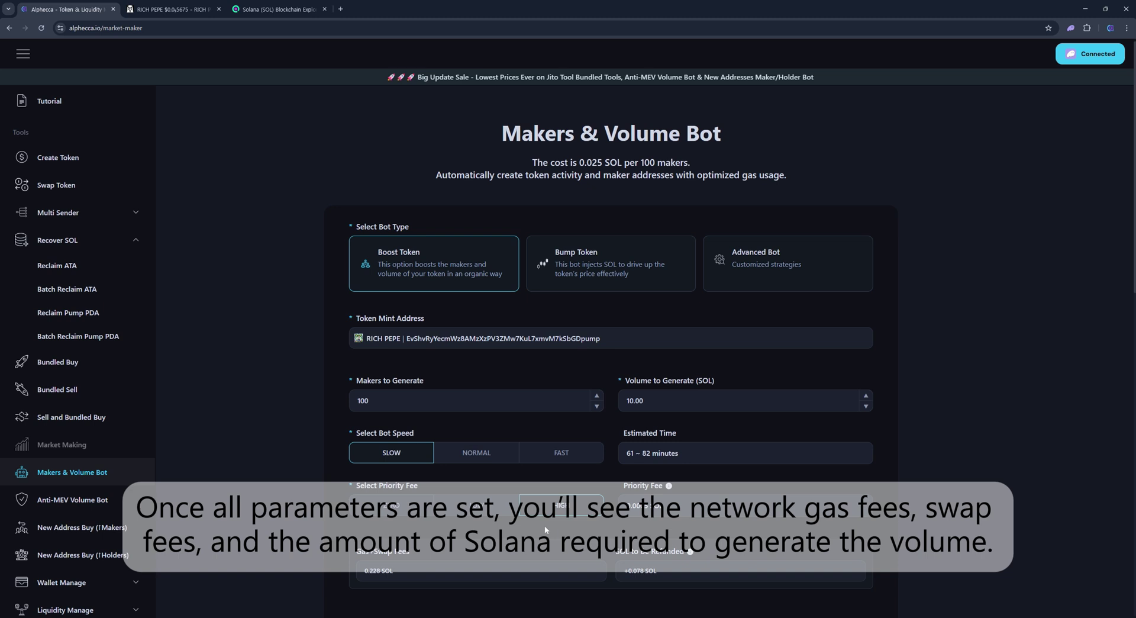
scroll(544, 525, down, 1)
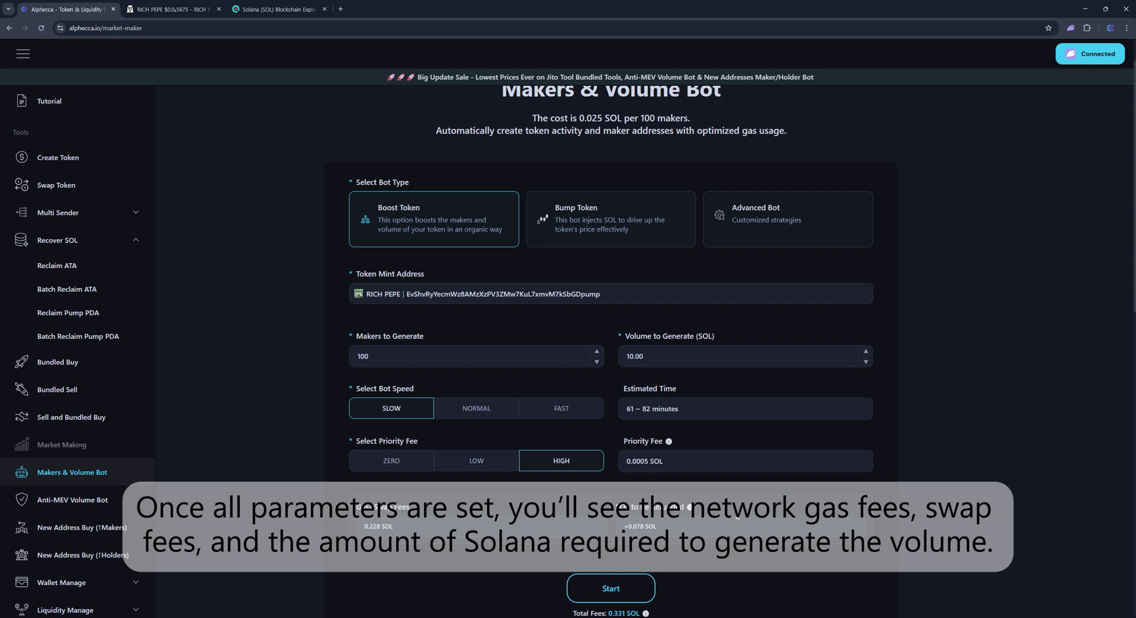
Step: Set a zero priority fee, 50 makers and 2.5 SOL volume, then start the bot
click(388, 461)
double_click(362, 355)
text(50)
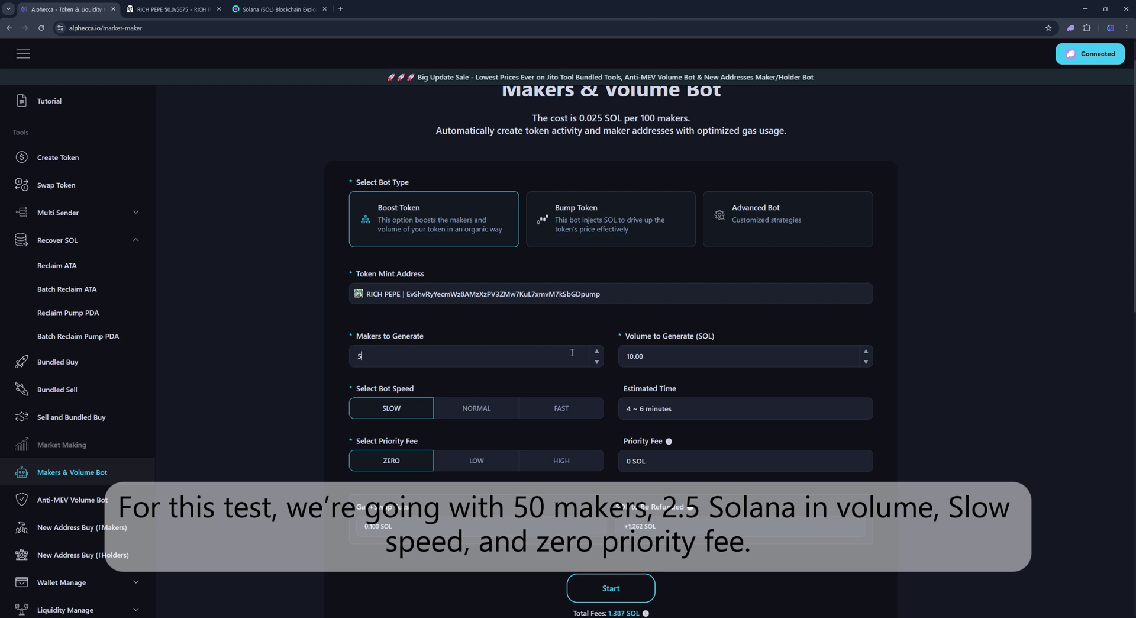
double_click(644, 350)
text(2.5)
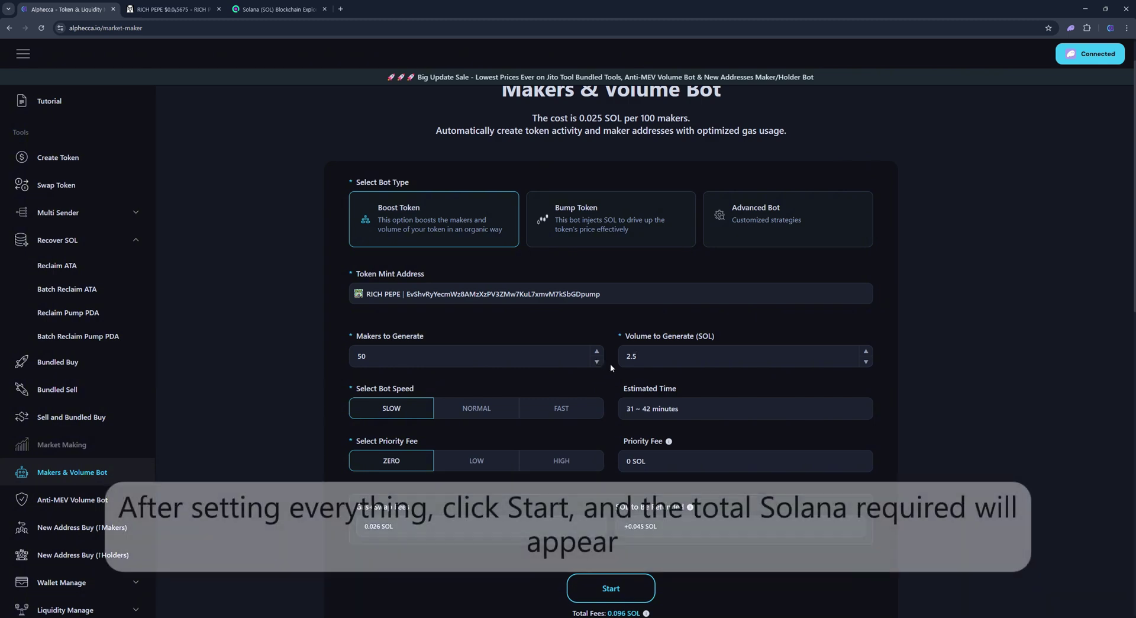
scroll(612, 363, down, 2)
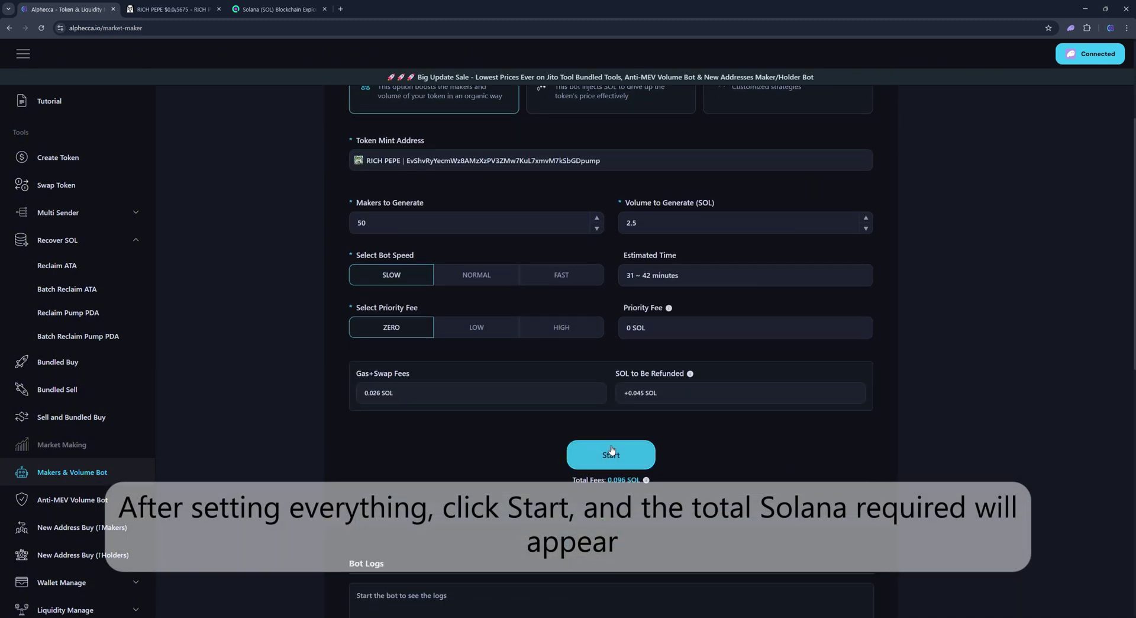
click(611, 453)
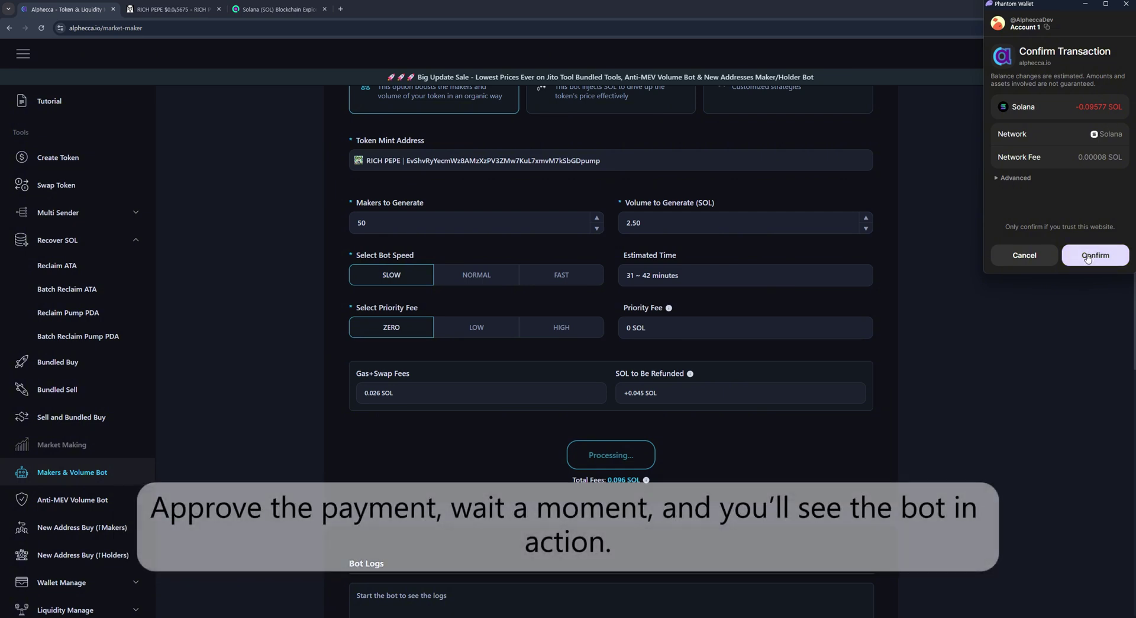
Step: Confirm the 0.09577 SOL payment in the Phantom Wallet popup
click(1087, 256)
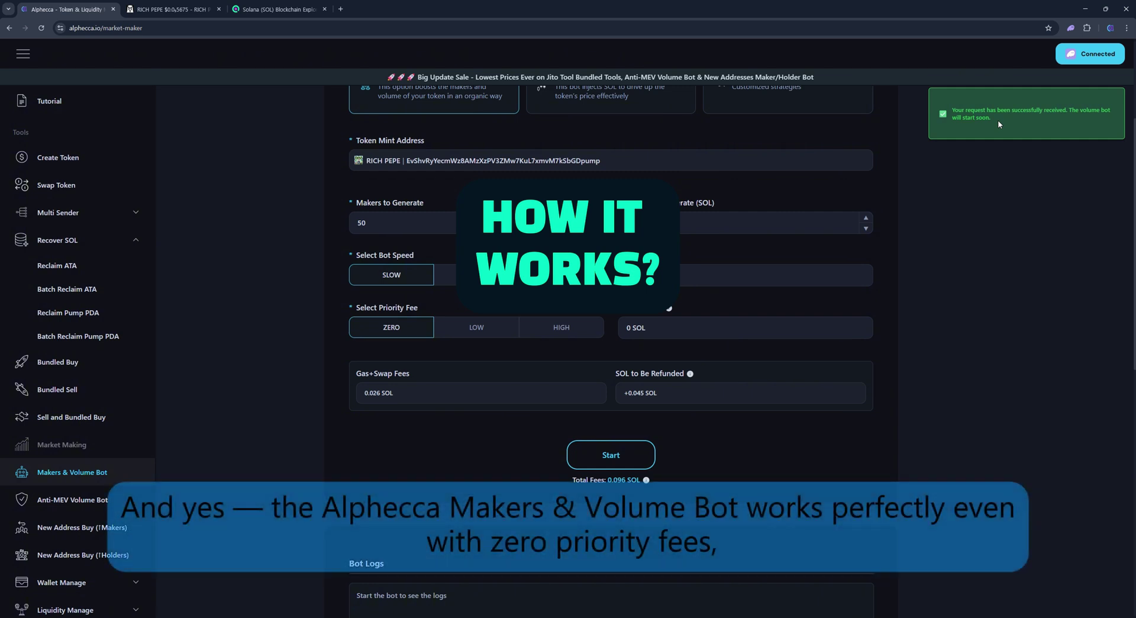
Step: Copy Maker 1's wallet address from the bot logs and look it up in Solscan
scroll(909, 239, down, 3)
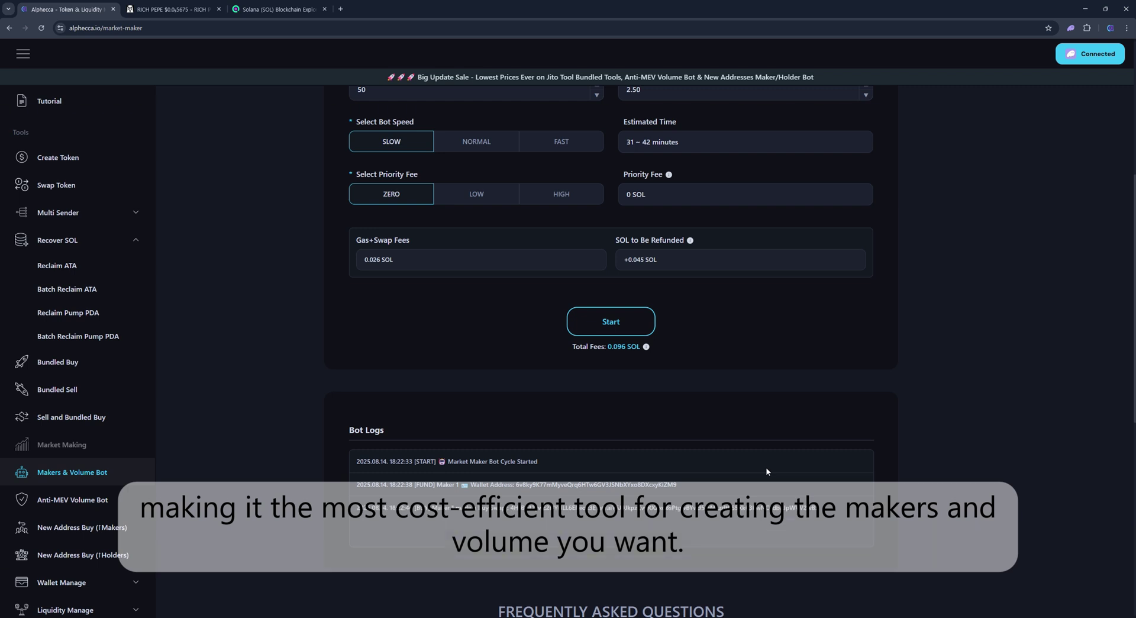
scroll(916, 478, down, 1)
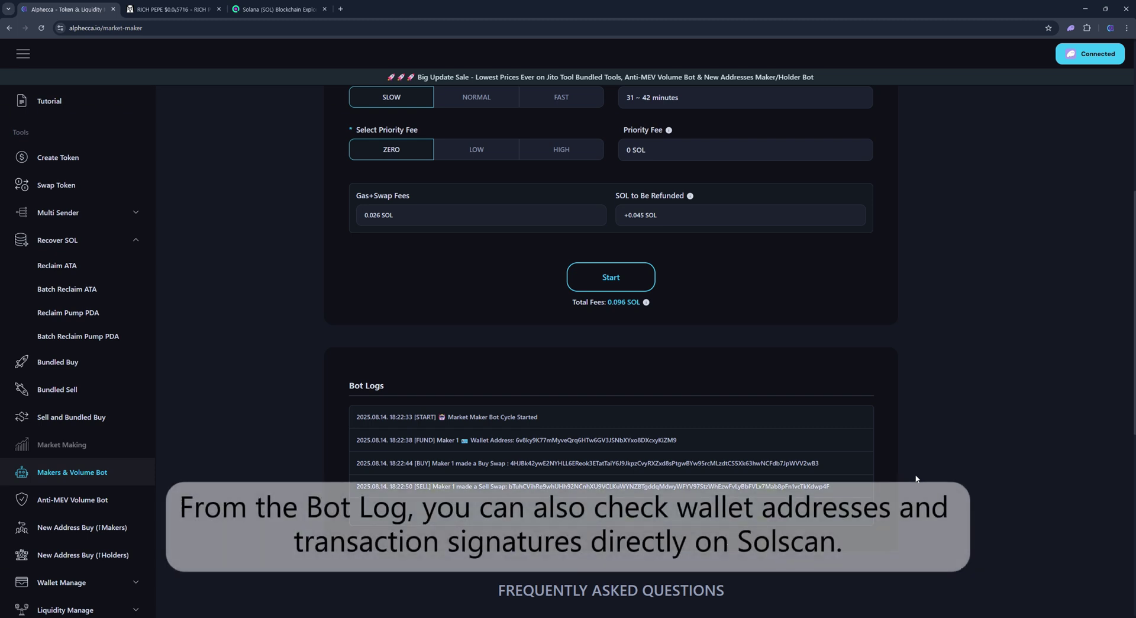
double_click(573, 440)
key(ctrl+c)
click(278, 9)
click(353, 107)
key(ctrl+v)
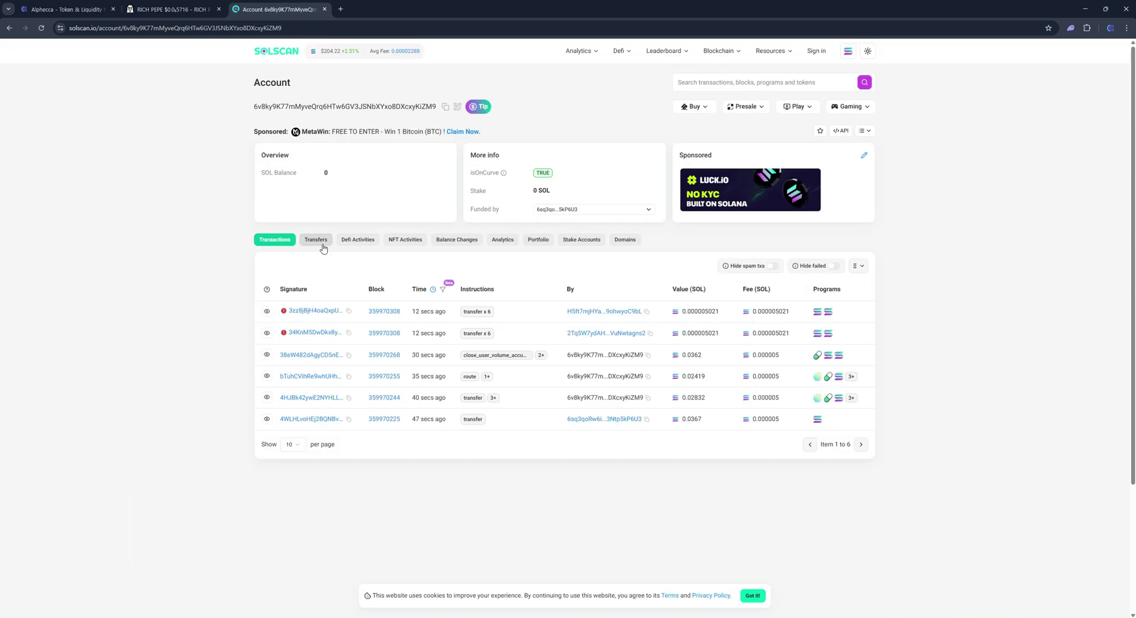
Step: Show the bot maker wallet's 19 transfers on Solscan, then return to the RICH PEPE chart
click(323, 244)
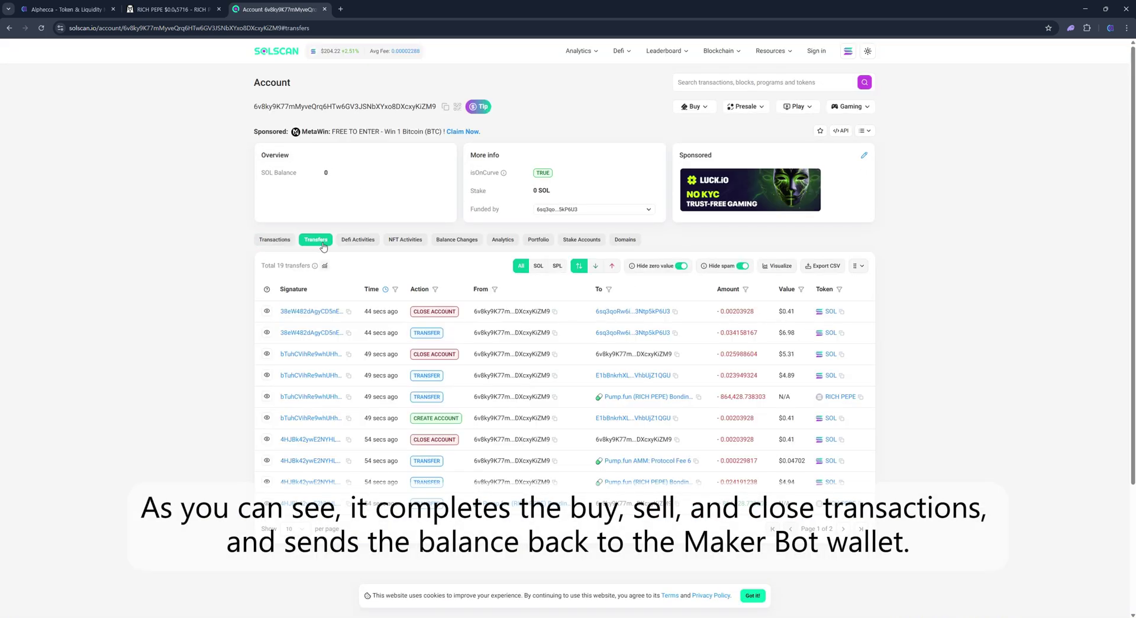
click(164, 11)
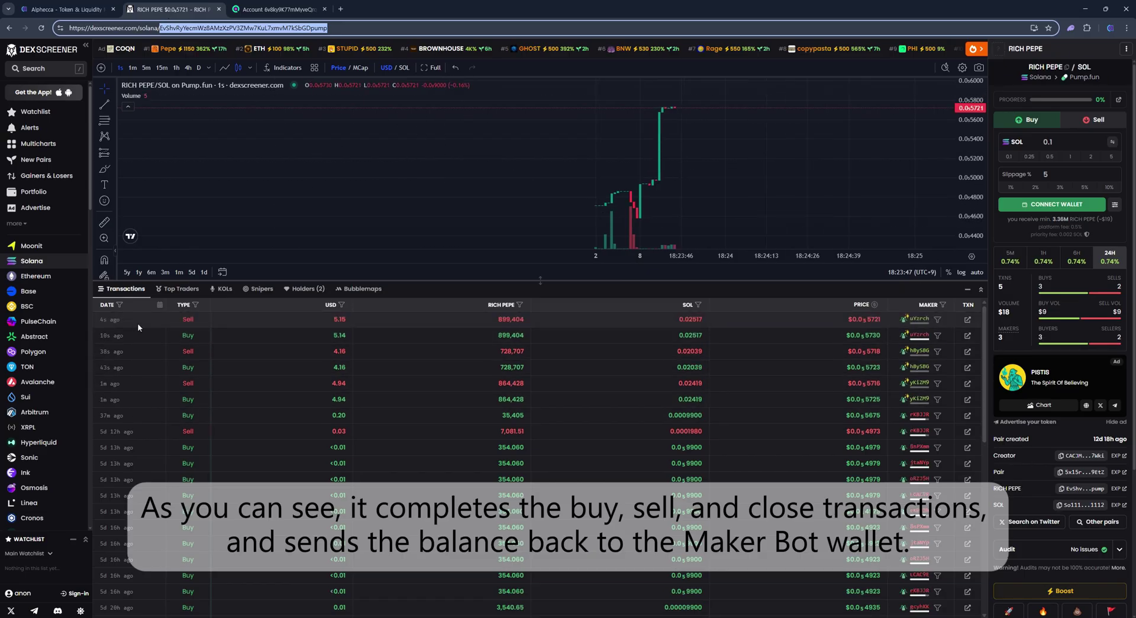
mouse_move(917, 405)
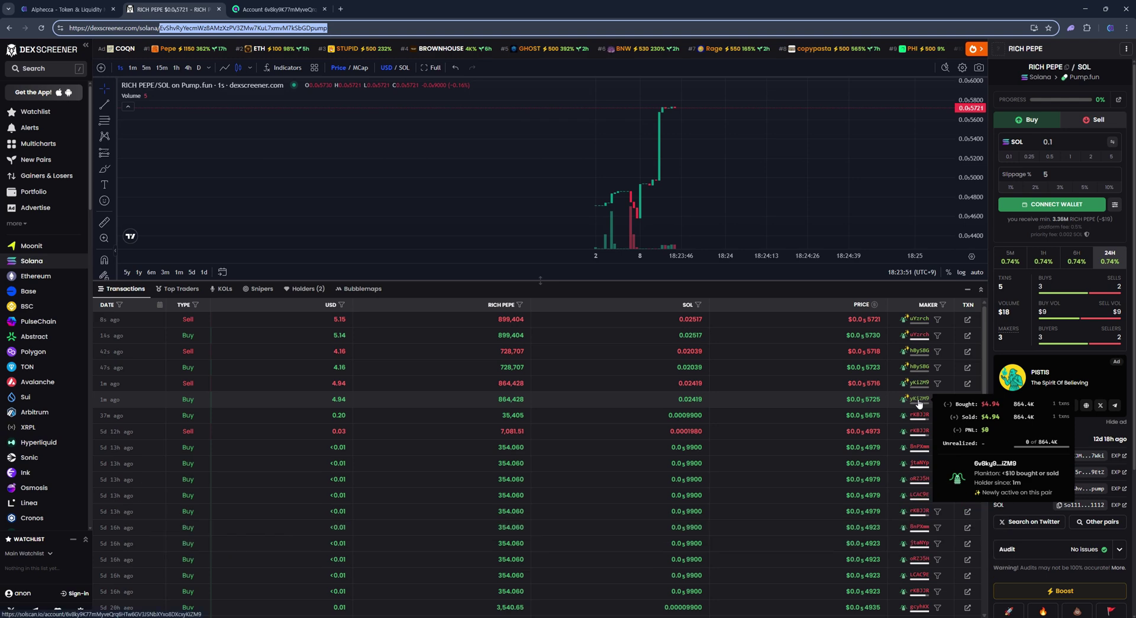
click(919, 401)
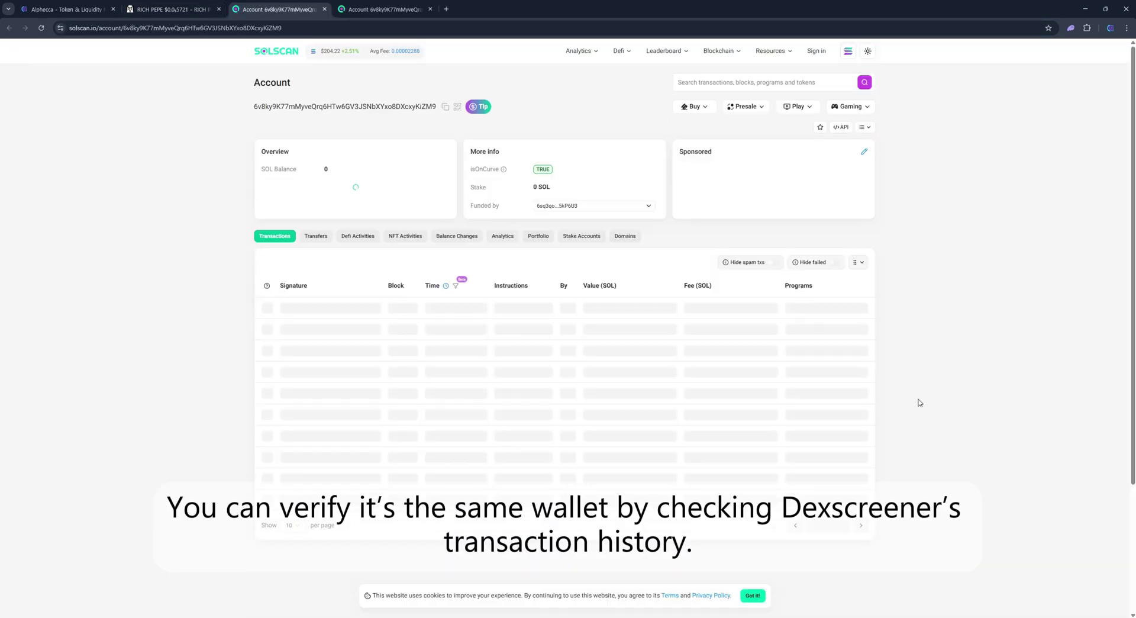
click(325, 245)
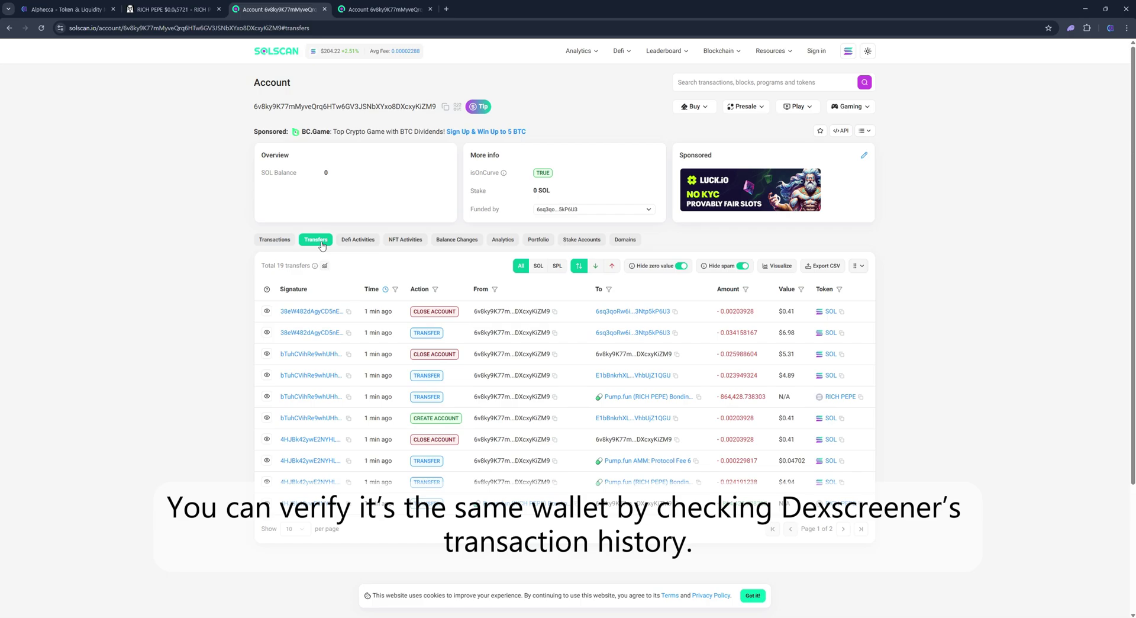
click(172, 9)
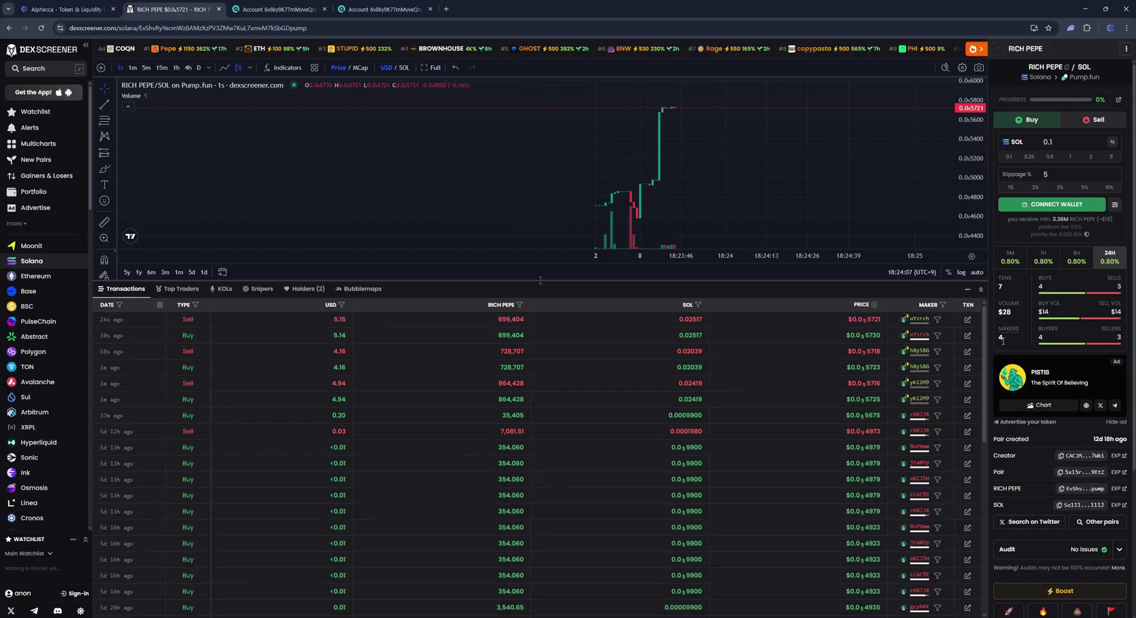
Step: Follow the Alphecca bot logs down to Maker 50's funding and buy swap
click(65, 9)
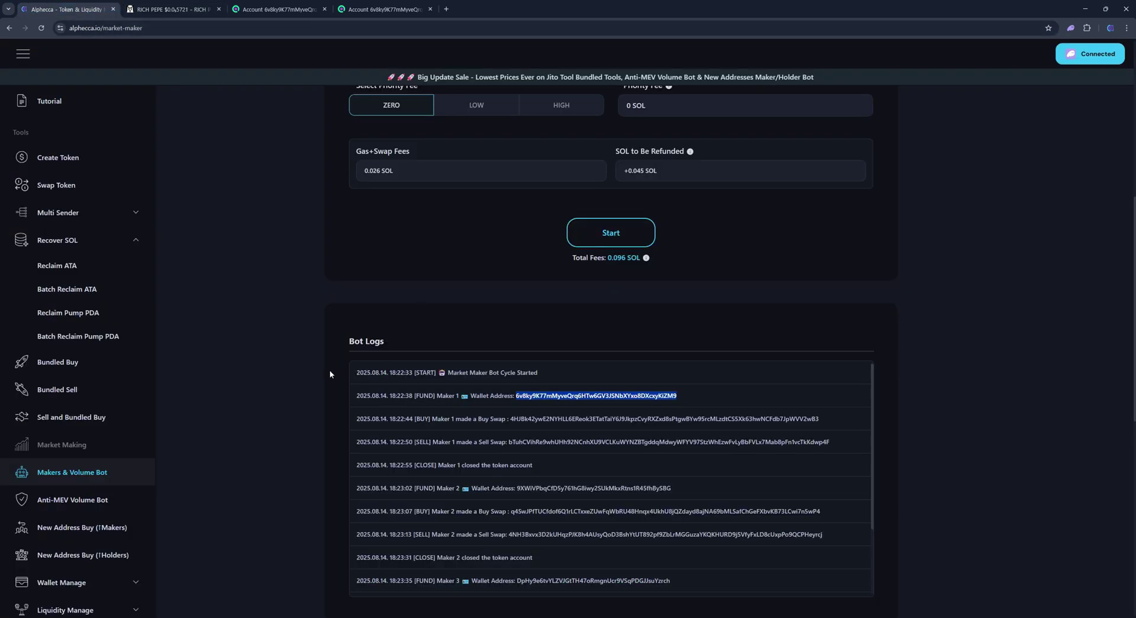
scroll(839, 418, down, 2)
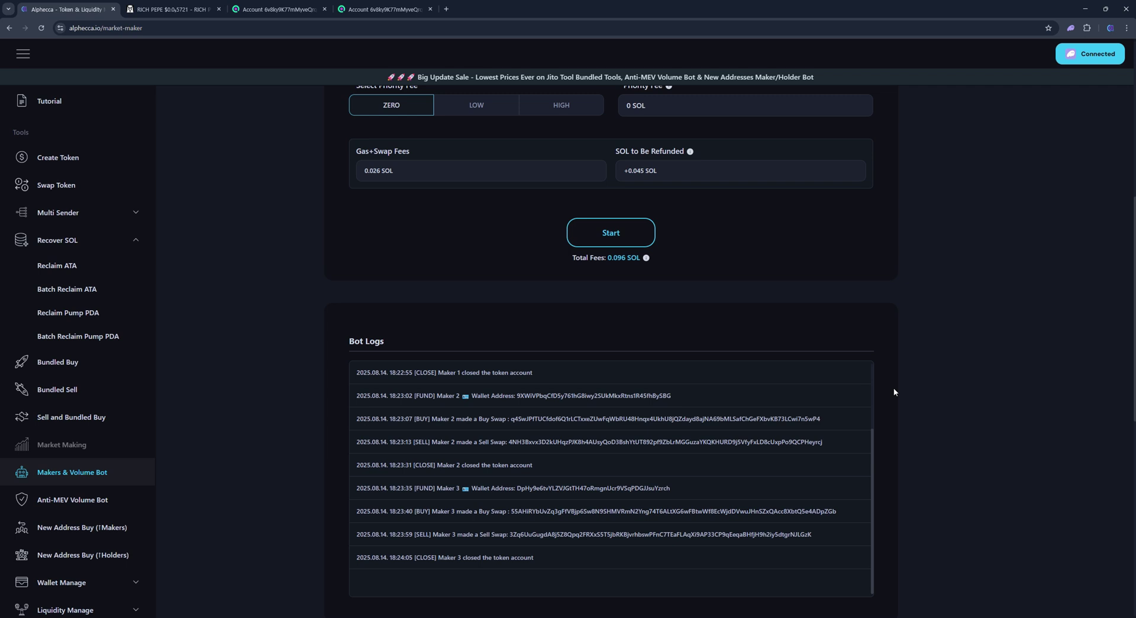
scroll(894, 391, down, 2)
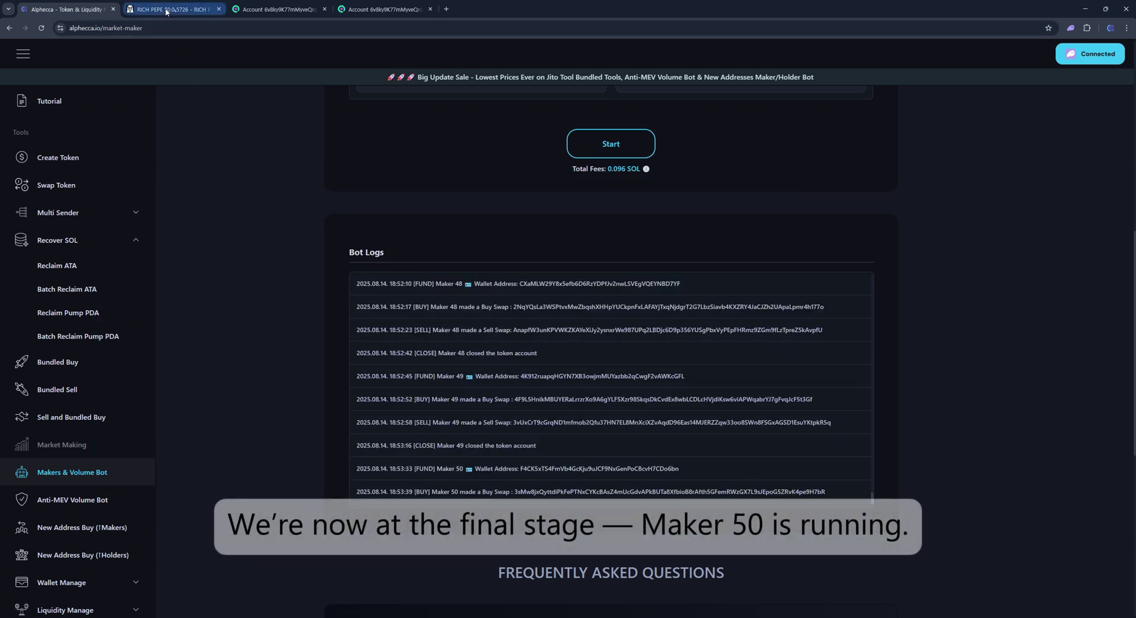
Step: Check the RICH PEPE pair's 101 trades, 51 makers and $506 volume, then return to Alphecca
click(166, 11)
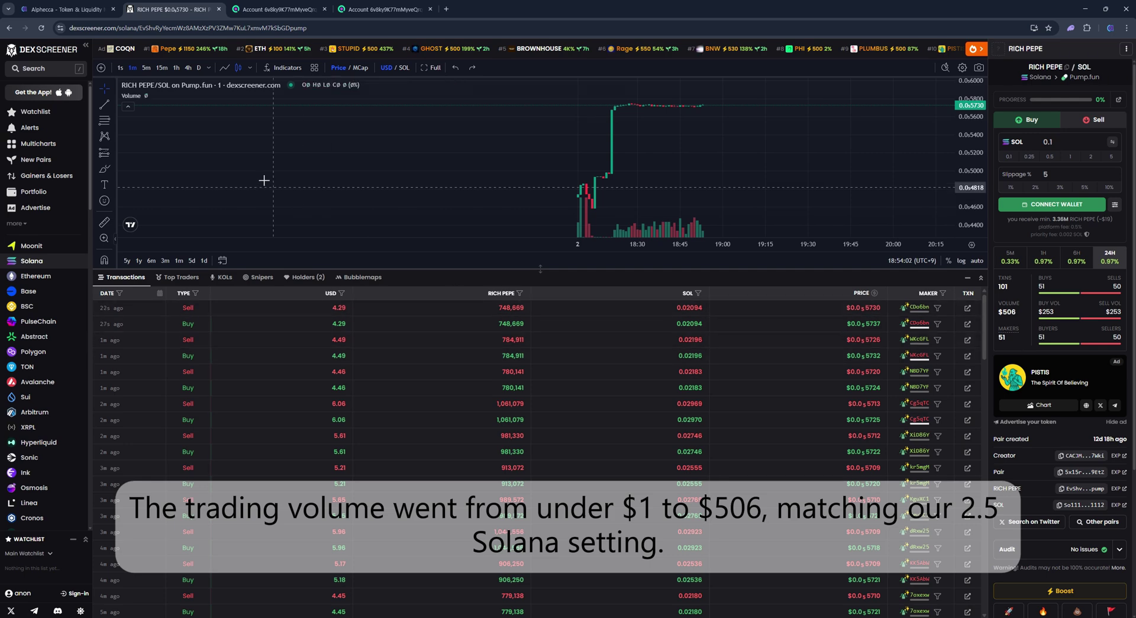
click(70, 12)
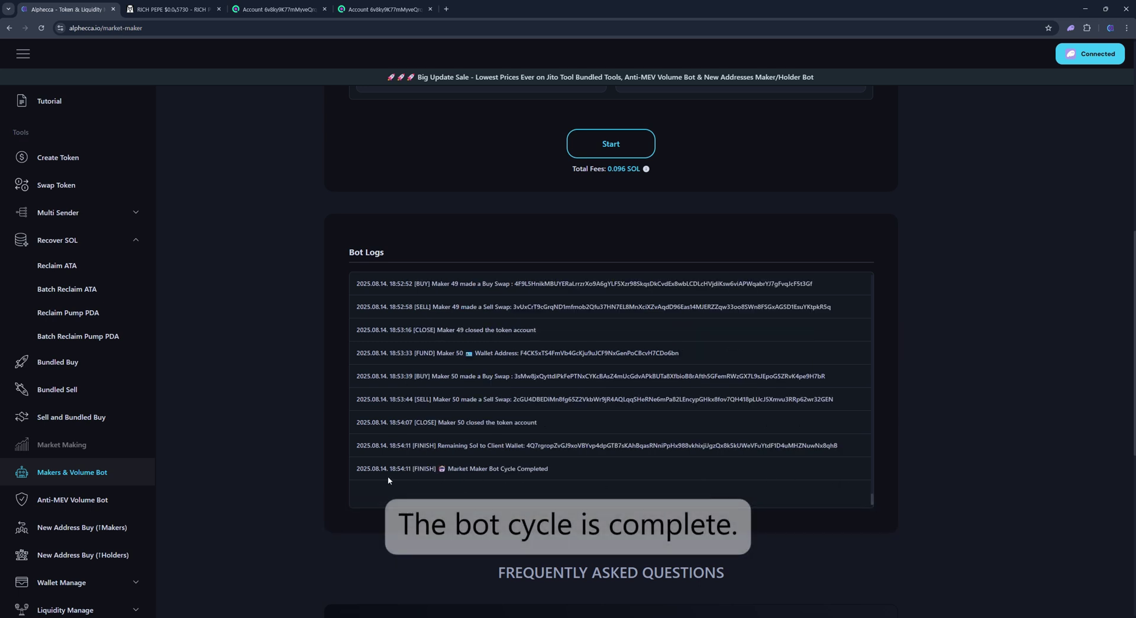
Step: Scroll the bot logs from cycle start to finish and select the FINISH entry's refund signature
drag(872, 500, 872, 278)
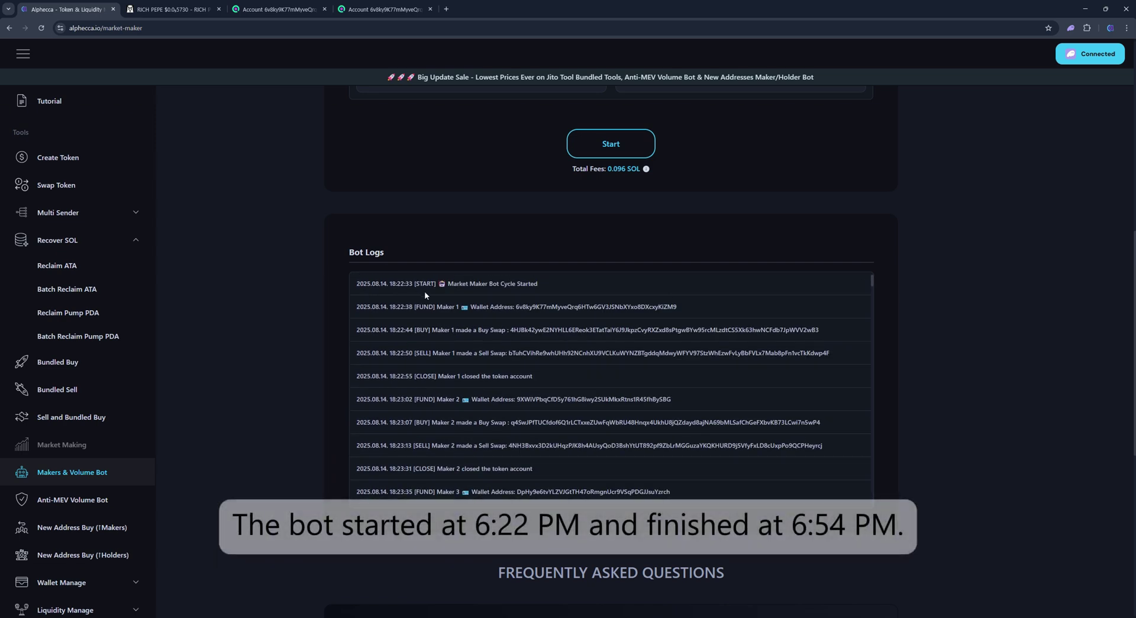
drag(873, 284, 877, 509)
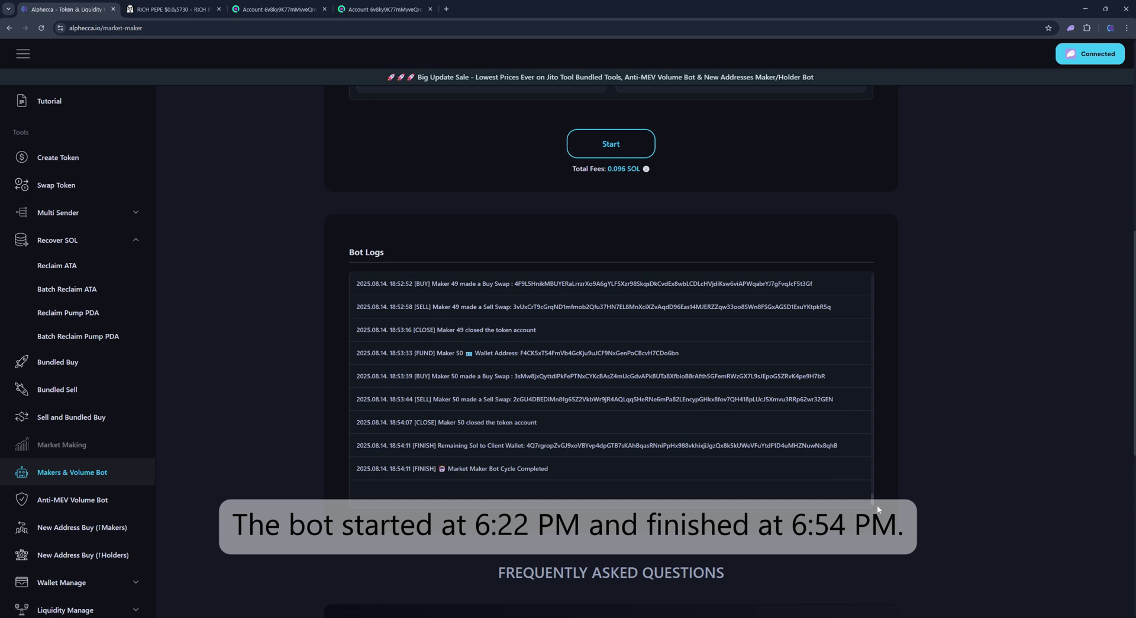
scroll(274, 370, up, 3)
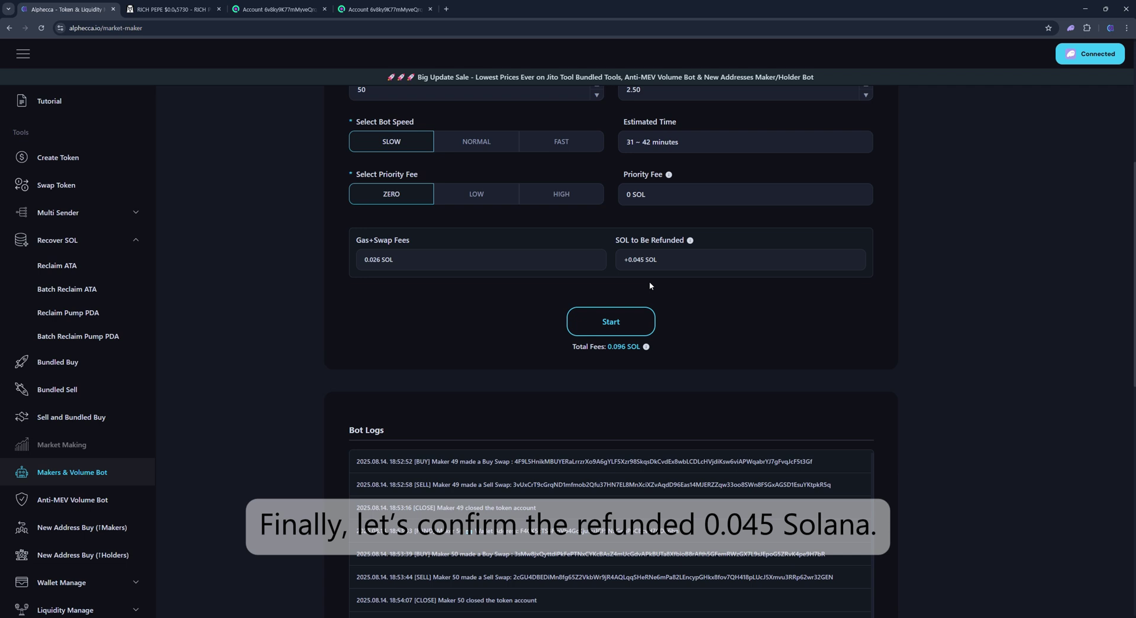
scroll(872, 320, down, 2)
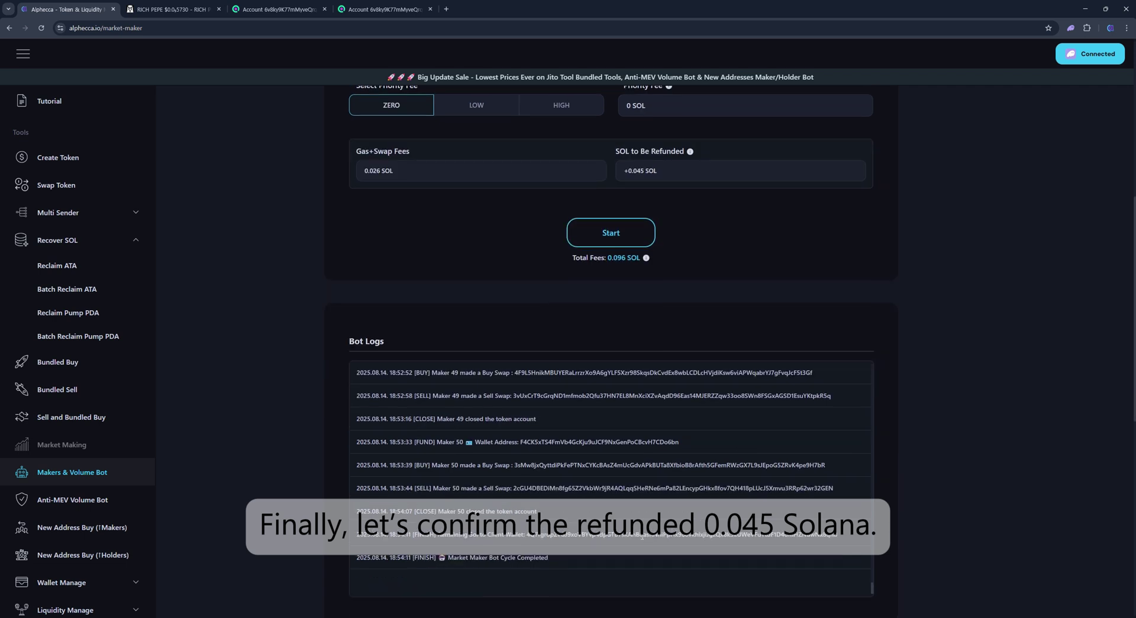
double_click(642, 535)
Step: Search Solscan for the refund signature, confirm the 0.044903219 SOL refund, then go back to RICH PEPE
click(273, 9)
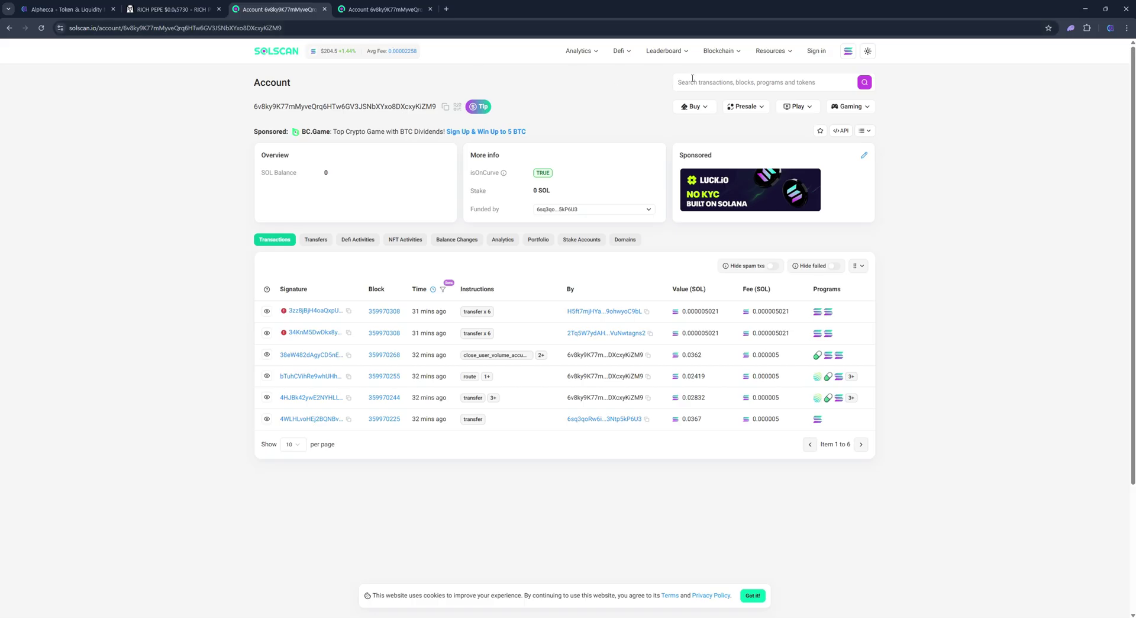
click(690, 82)
key(Return)
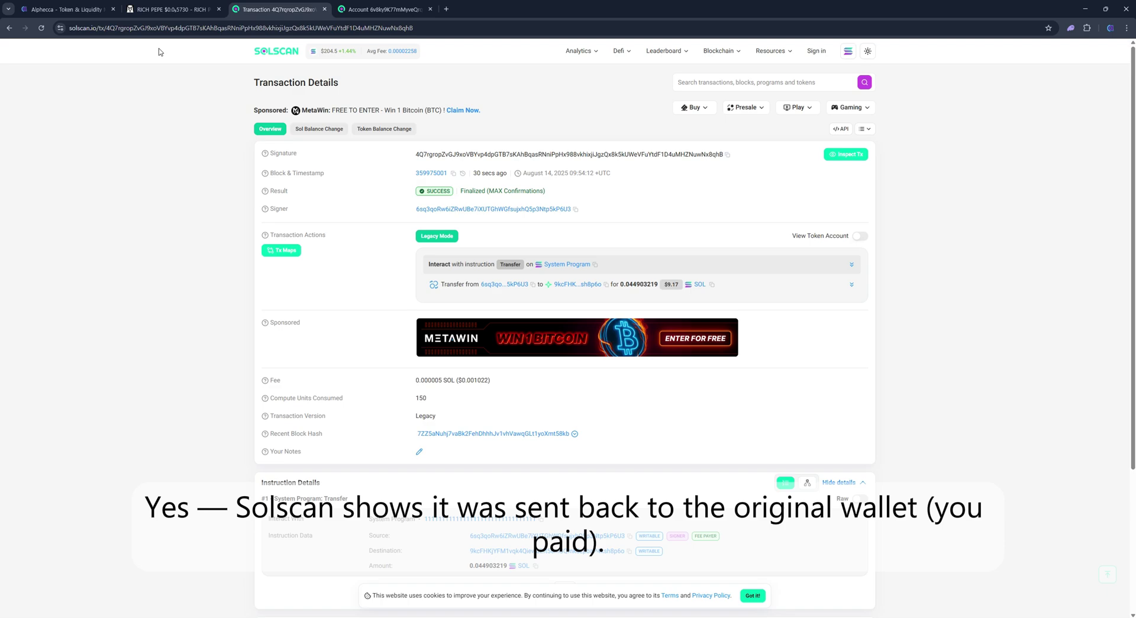
click(159, 13)
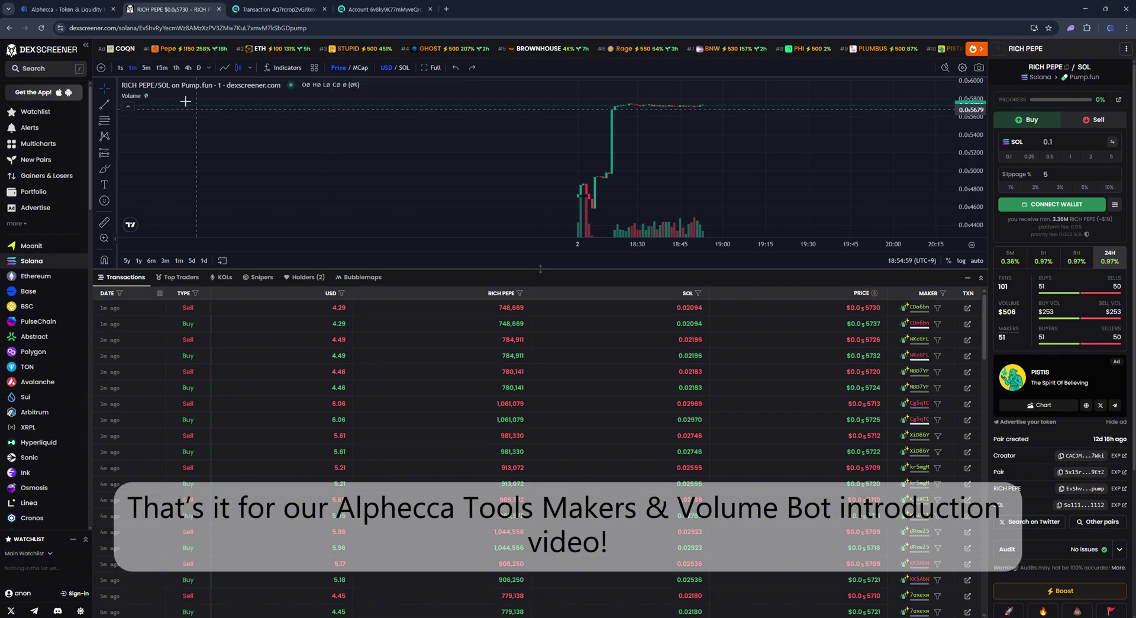
Step: Switch to Alphecca's Makers & Volume Bot page, where the logs show the completed bot cycle
click(78, 10)
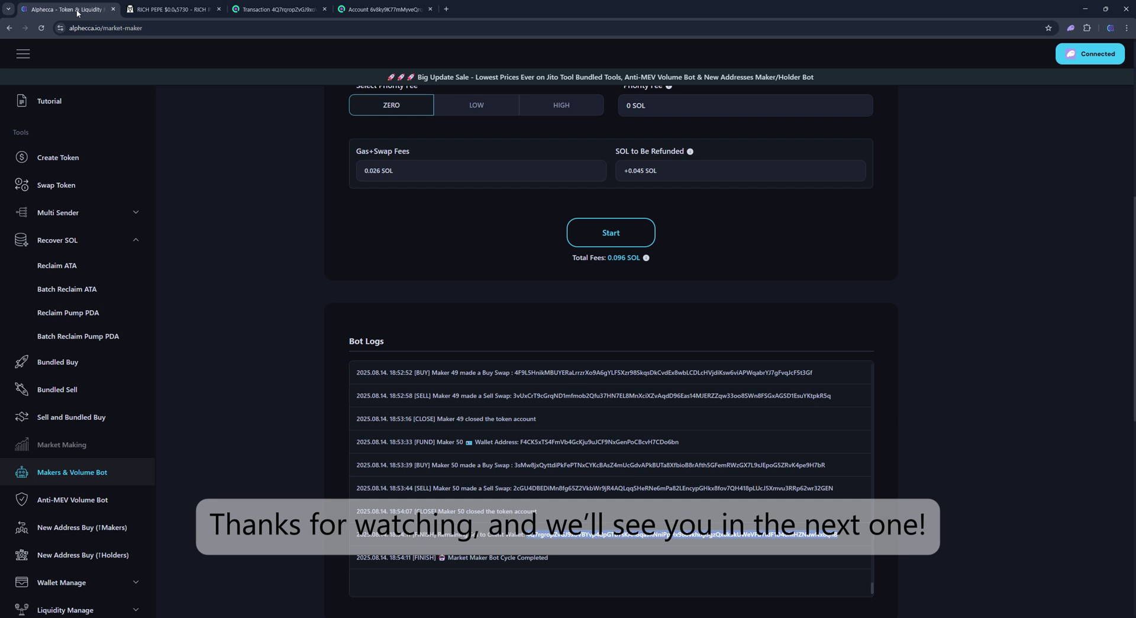